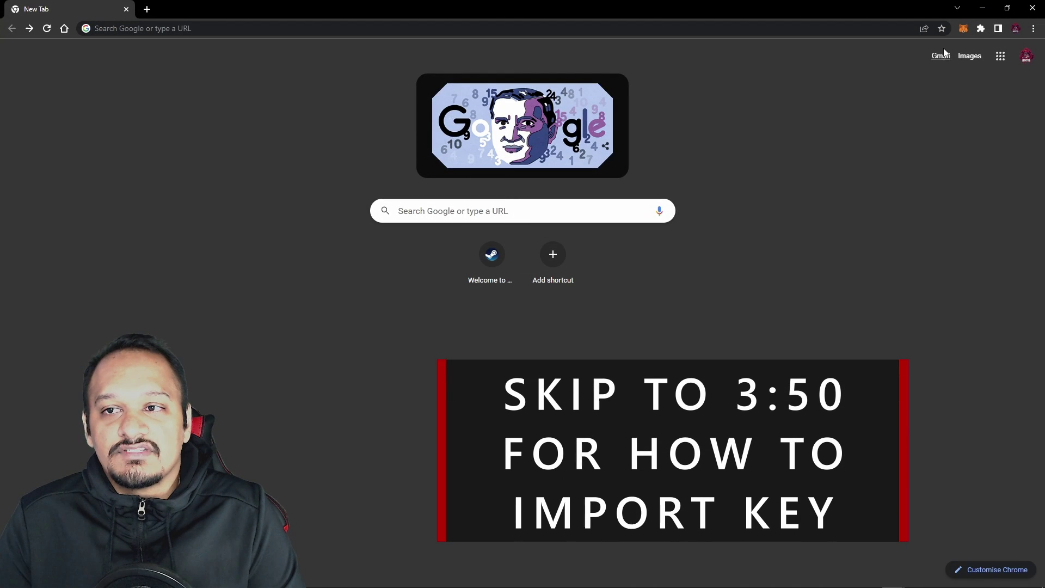
Step: Search Google for 'gala games' by picking the suggestion from the search box
left_click(544, 220)
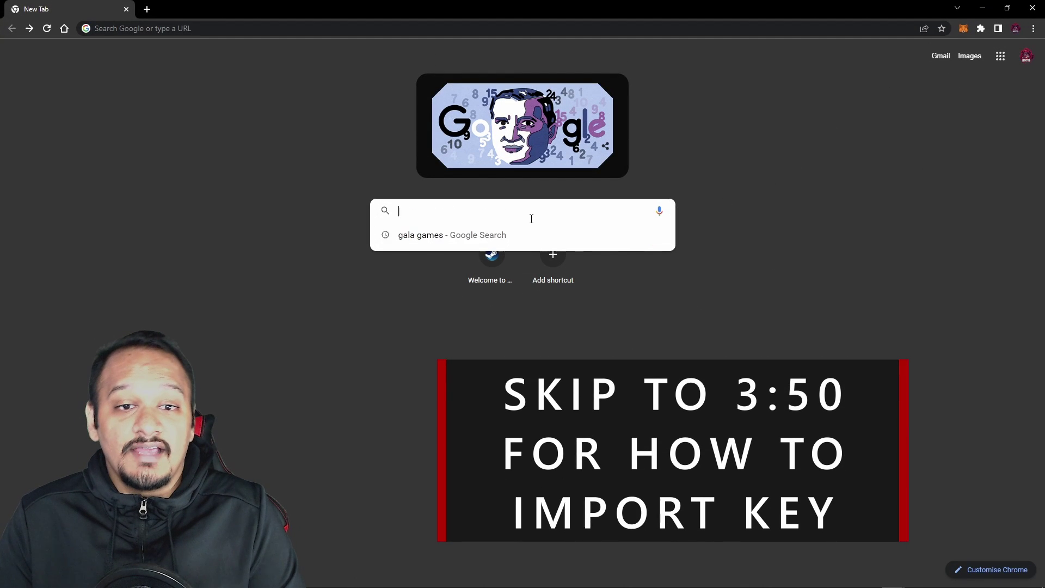
left_click(428, 237)
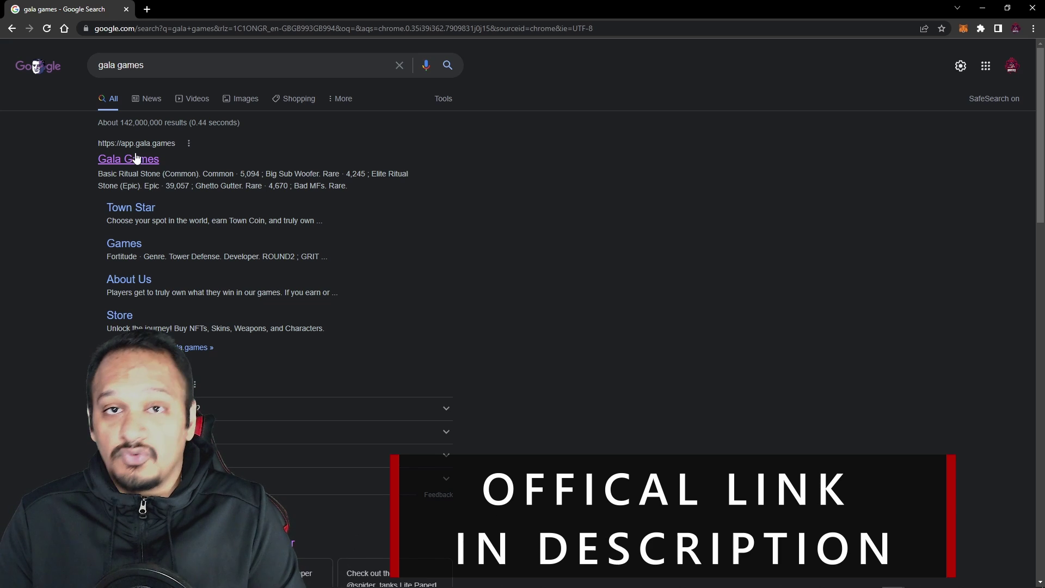
Step: Open the official Gala Games site and start registering, keeping English as the form language
left_click(139, 158)
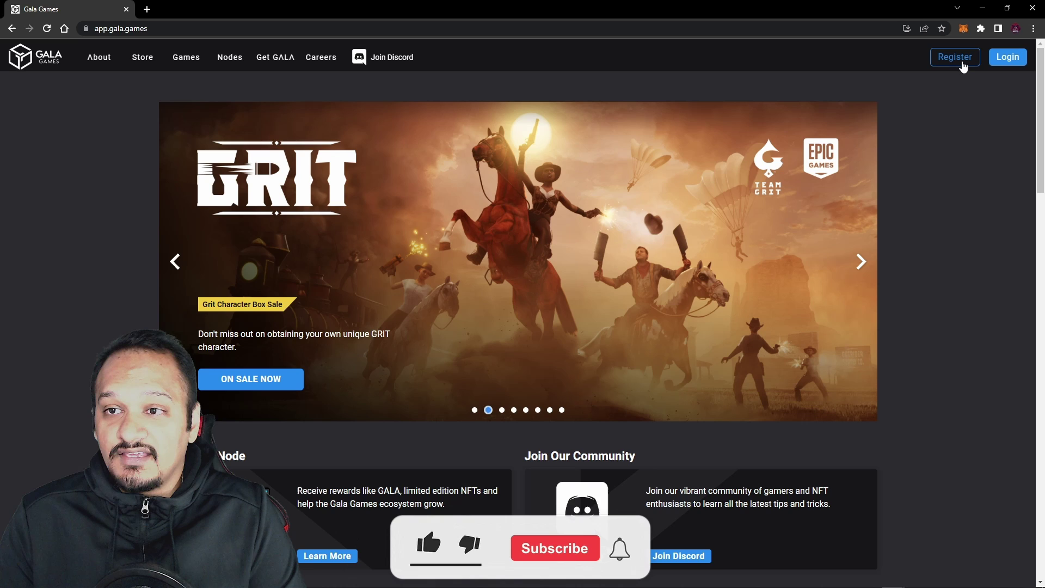
left_click(962, 63)
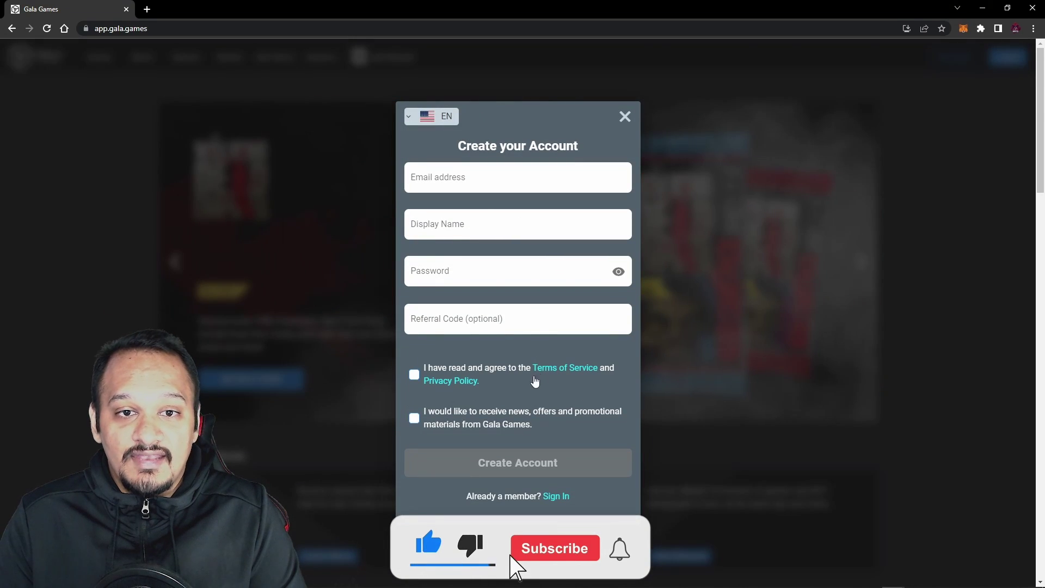
left_click(439, 117)
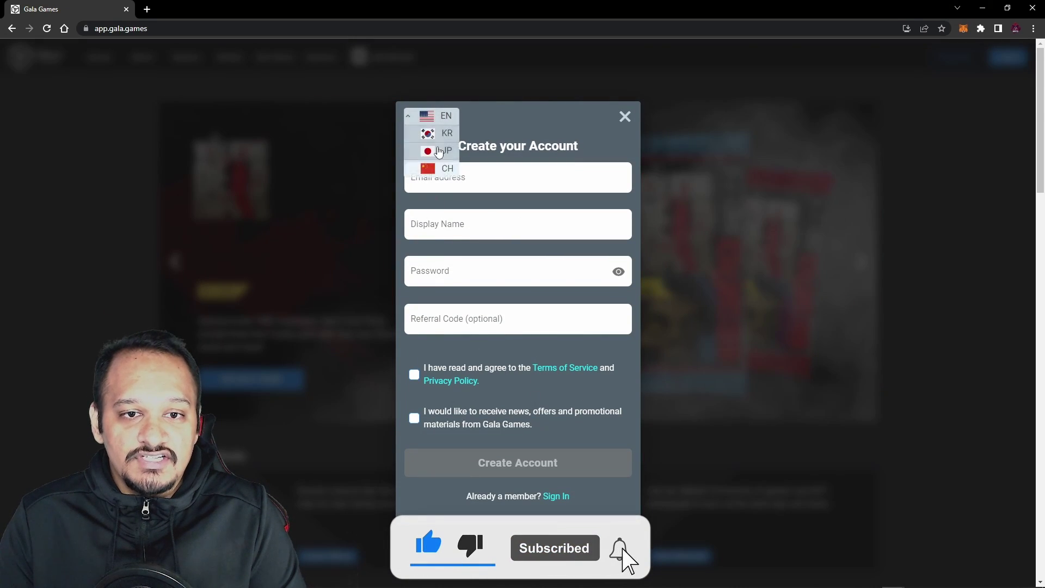
left_click(441, 117)
Step: Enter the email, display name, password and referral code in the sign-up form
left_click(462, 181)
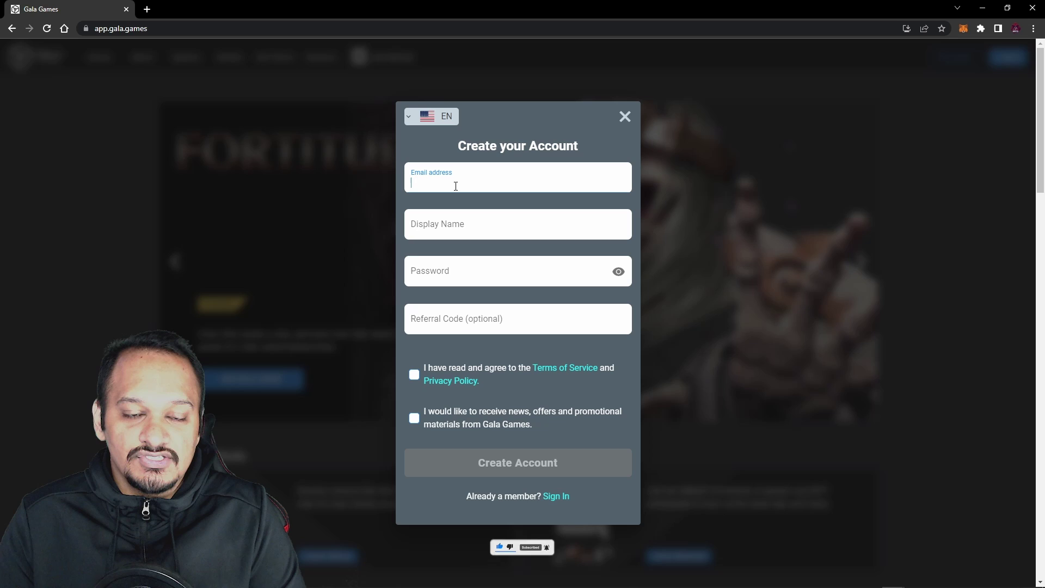
left_click(475, 227)
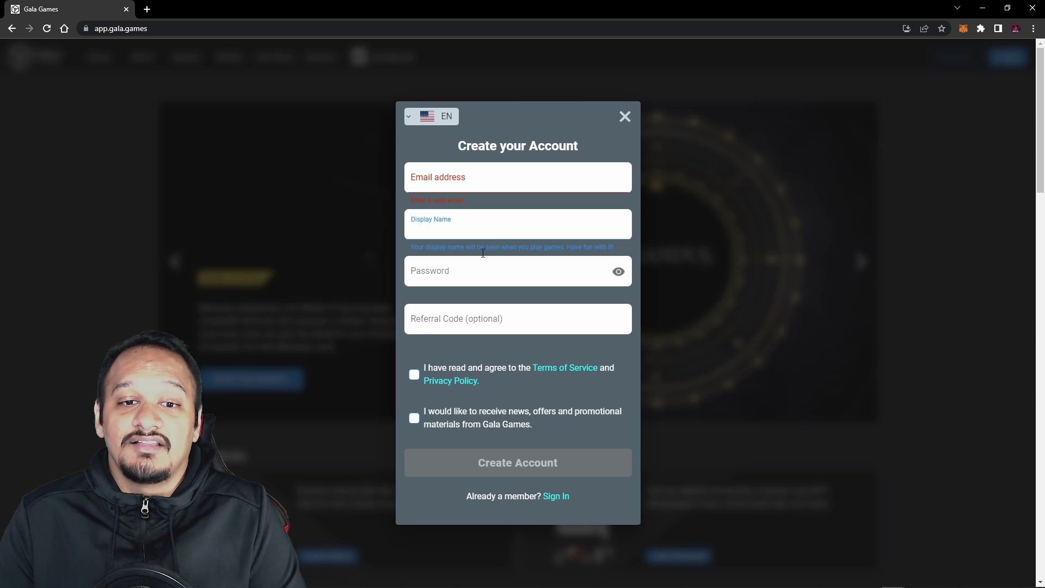
left_click(466, 268)
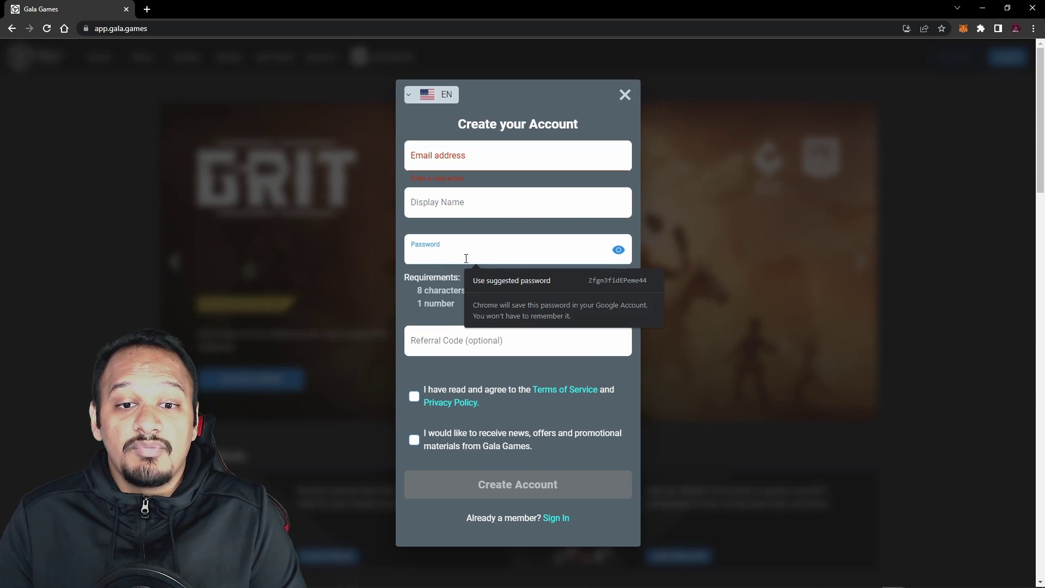
left_click(427, 291)
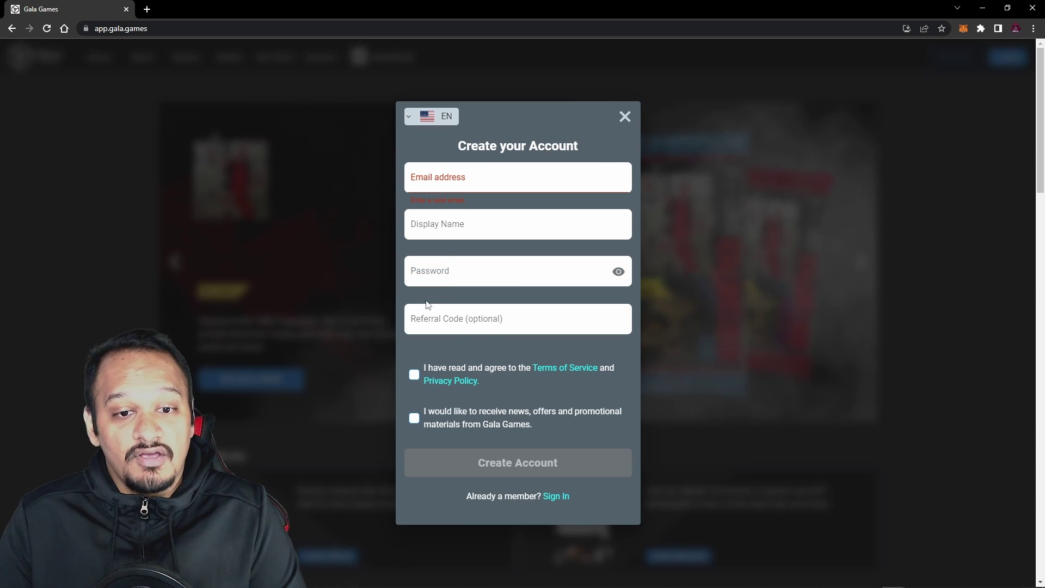
left_click(424, 327)
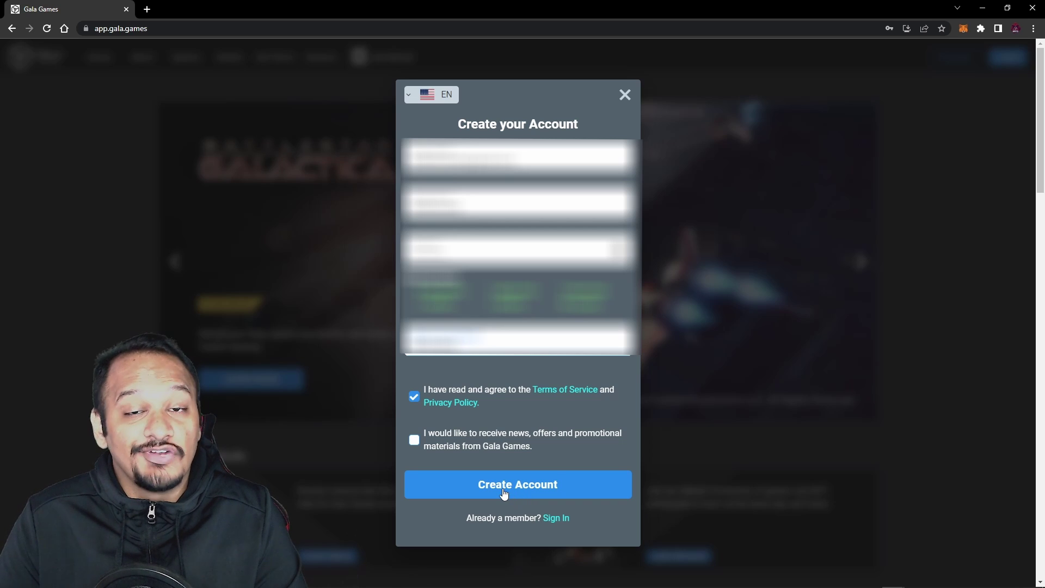
Step: Submit the registration form to create the Gala Games account
left_click(504, 492)
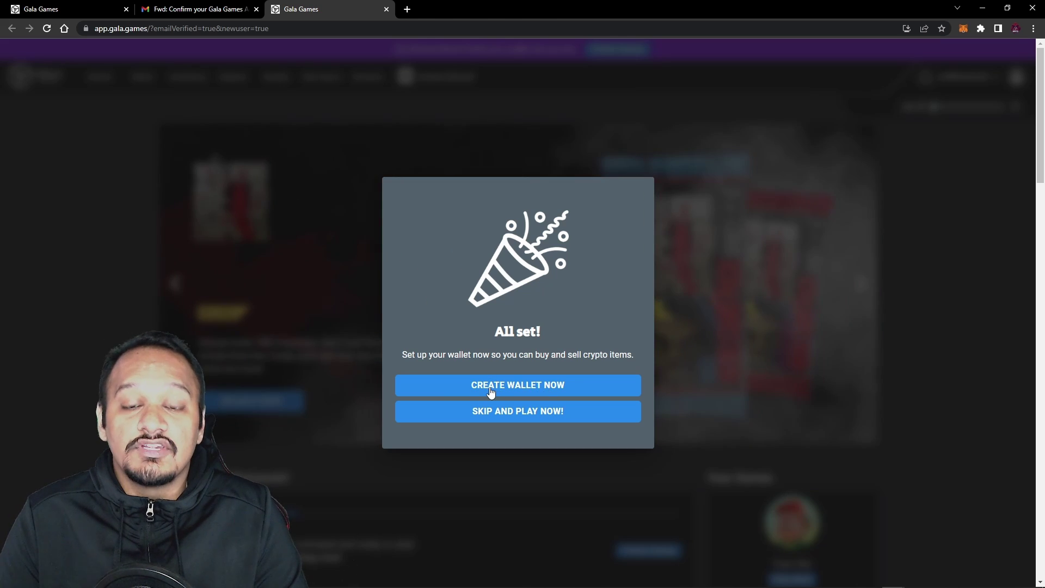
Step: Start the Gala wallet setup, fill in the first name and other fields, and reveal the recovery phrase
left_click(491, 389)
left_click(453, 376)
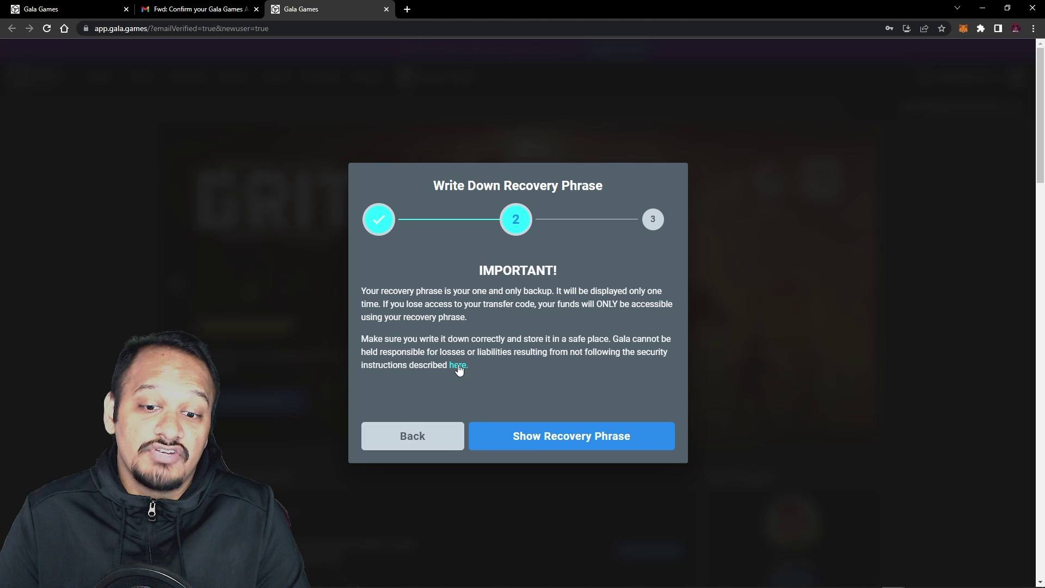
left_click(539, 439)
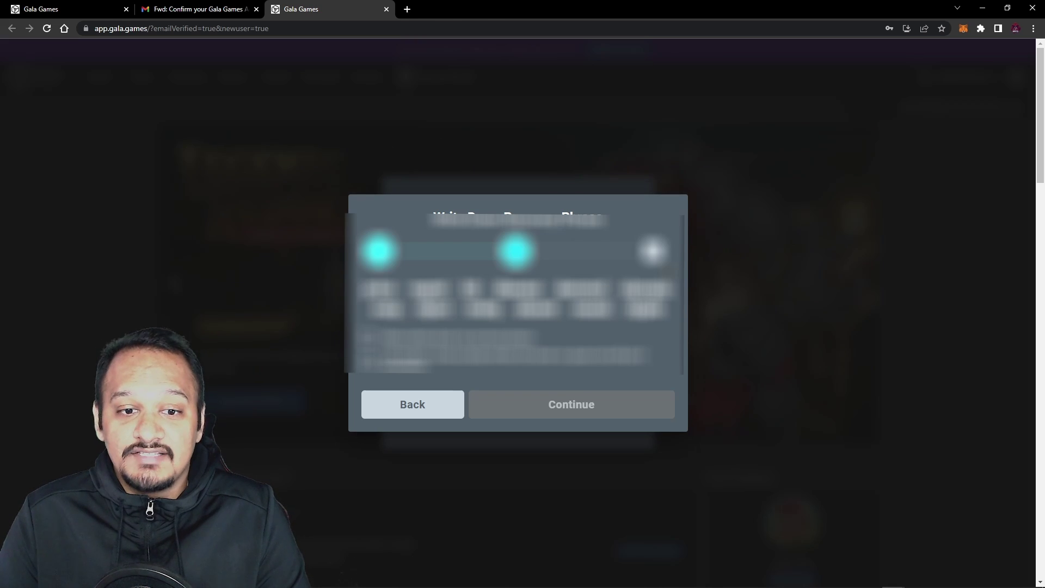
Step: Acknowledge both recovery phrase statements, confirm the phrase, and close the setup-complete message
left_click(368, 338)
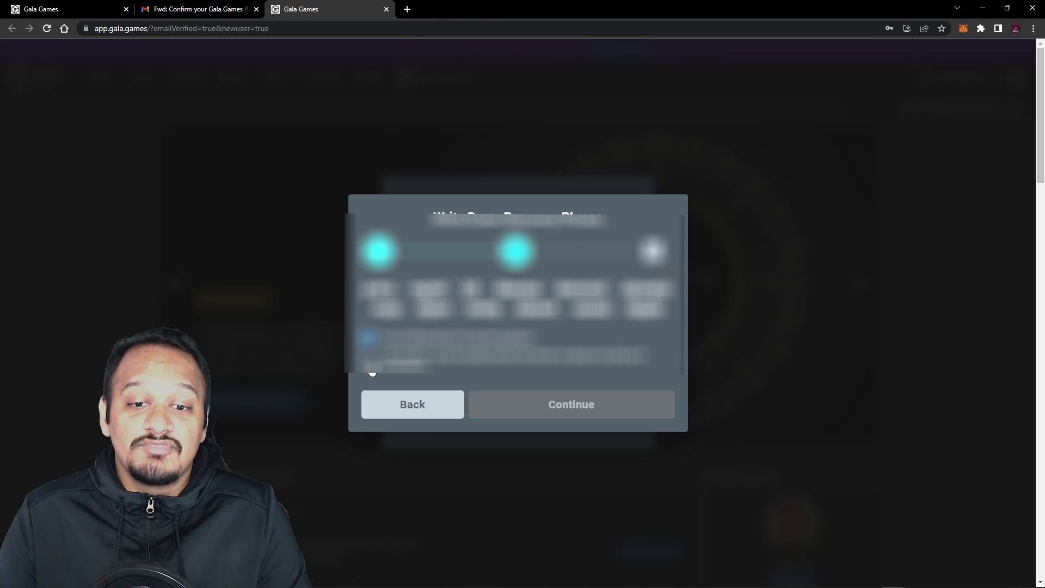
left_click(372, 372)
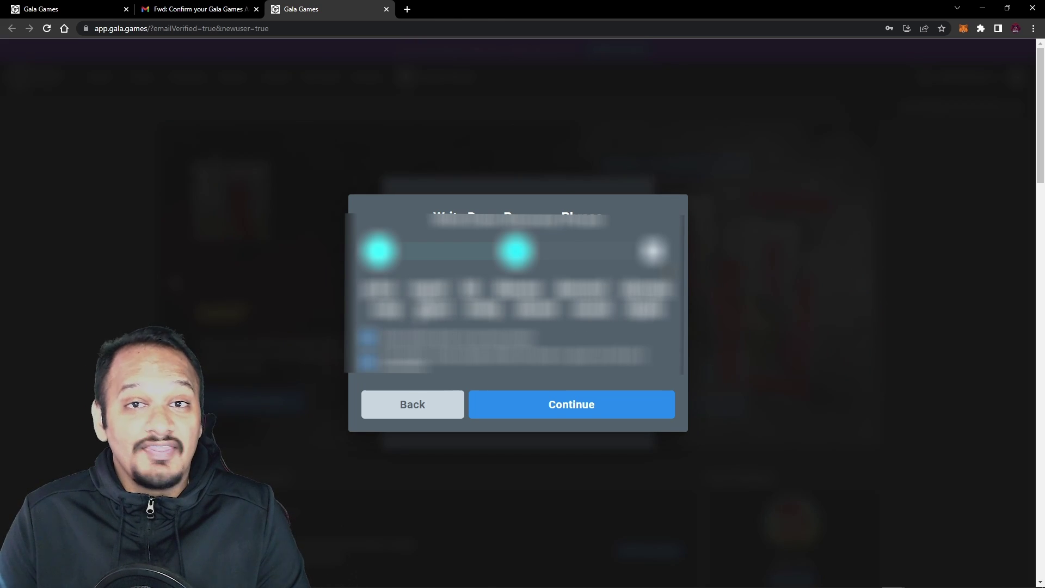
left_click(548, 394)
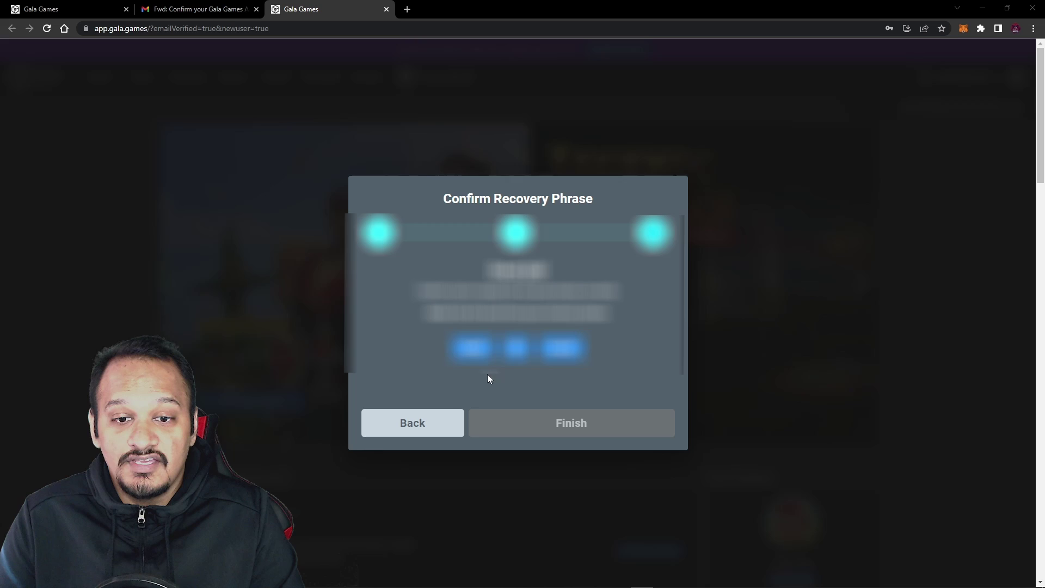
left_click(550, 429)
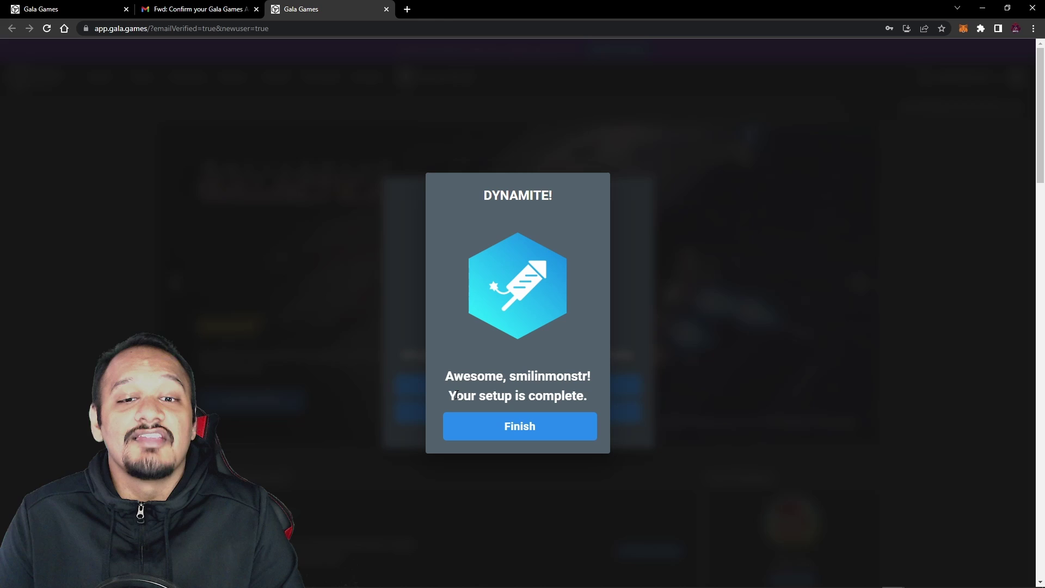
left_click(511, 427)
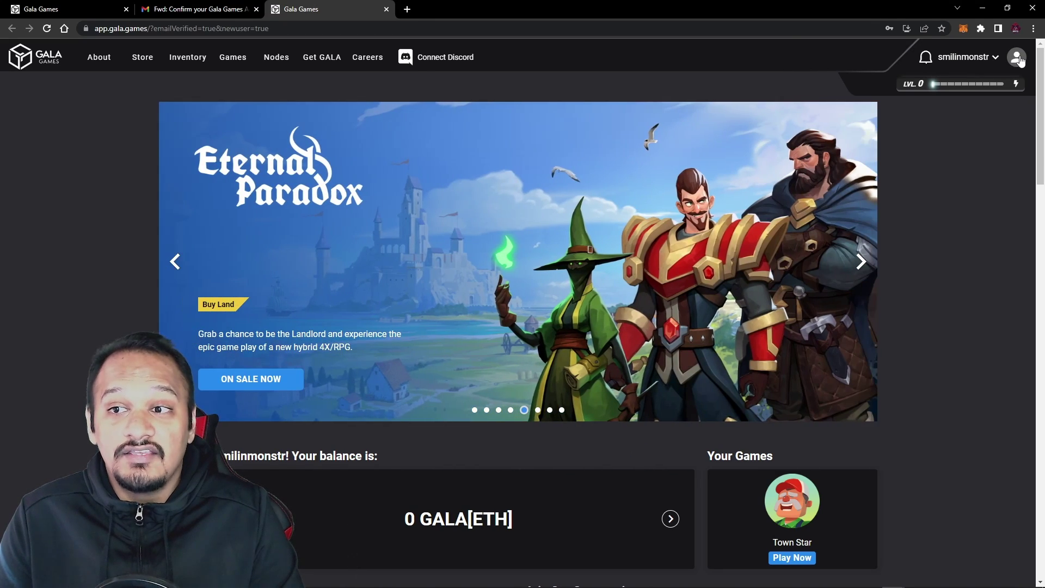
Step: Go to account Settings, open the Private Key section, and download the wallet's private key
left_click(1020, 59)
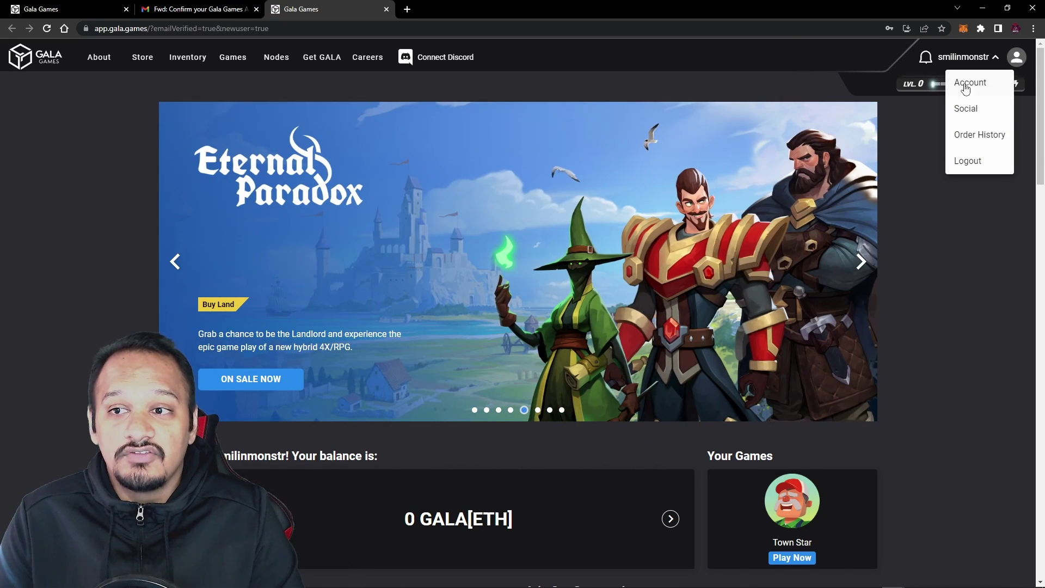
left_click(967, 83)
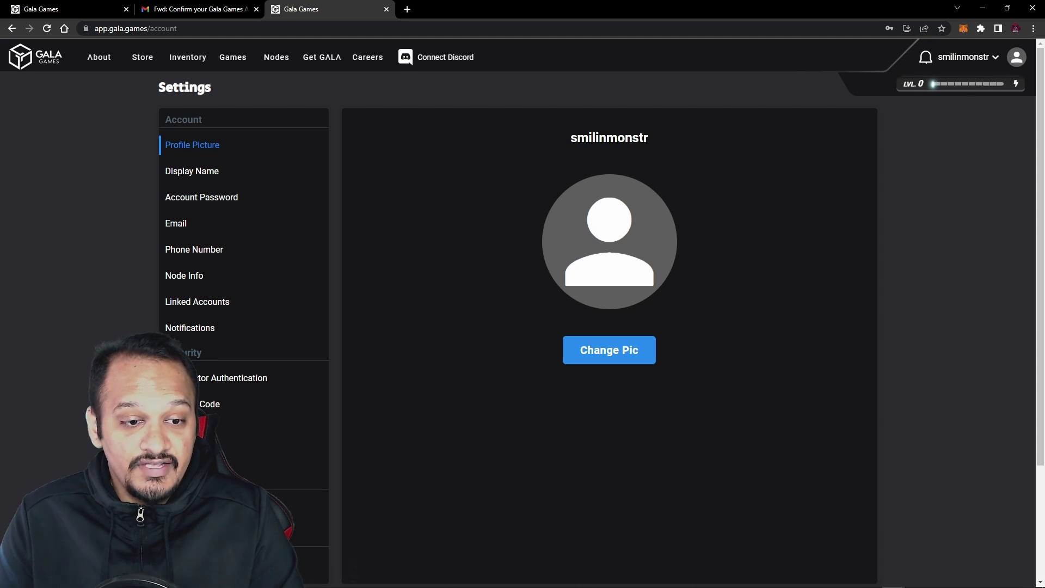
left_click(218, 430)
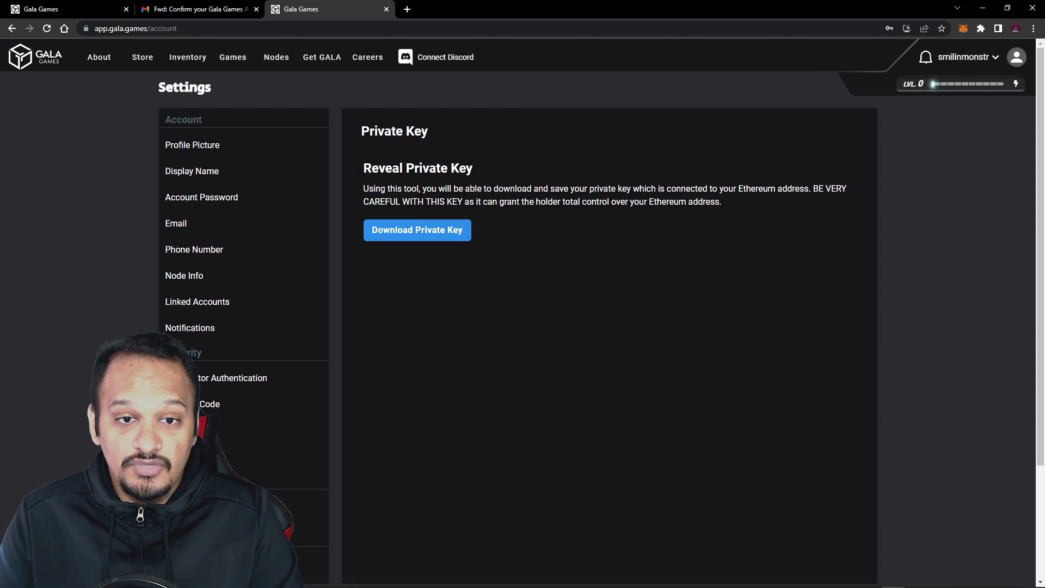
left_click(426, 240)
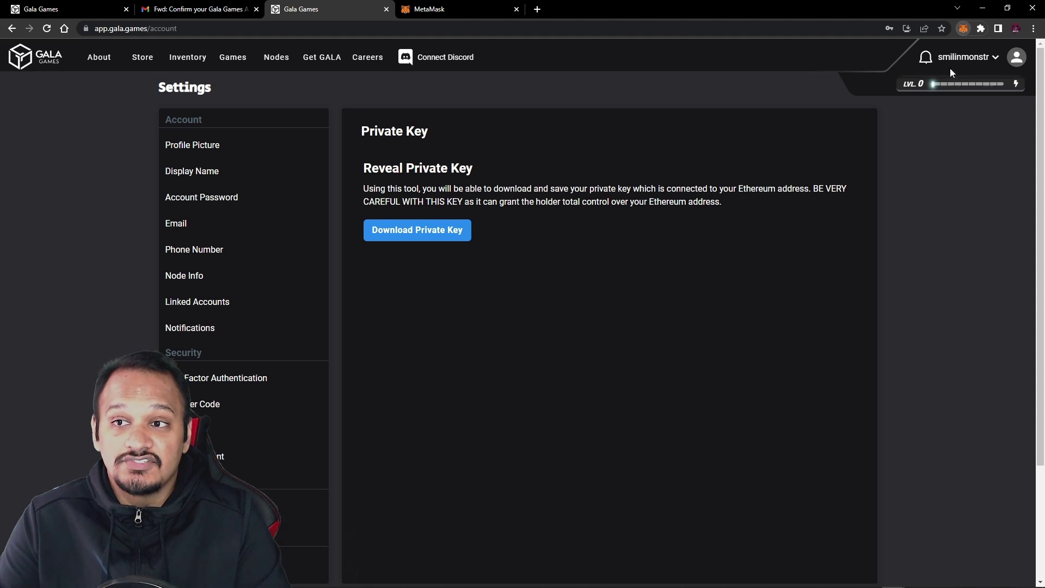
Step: In full-page MetaMask, import the pasted Gala private key as a new account, Account 4
left_click(963, 28)
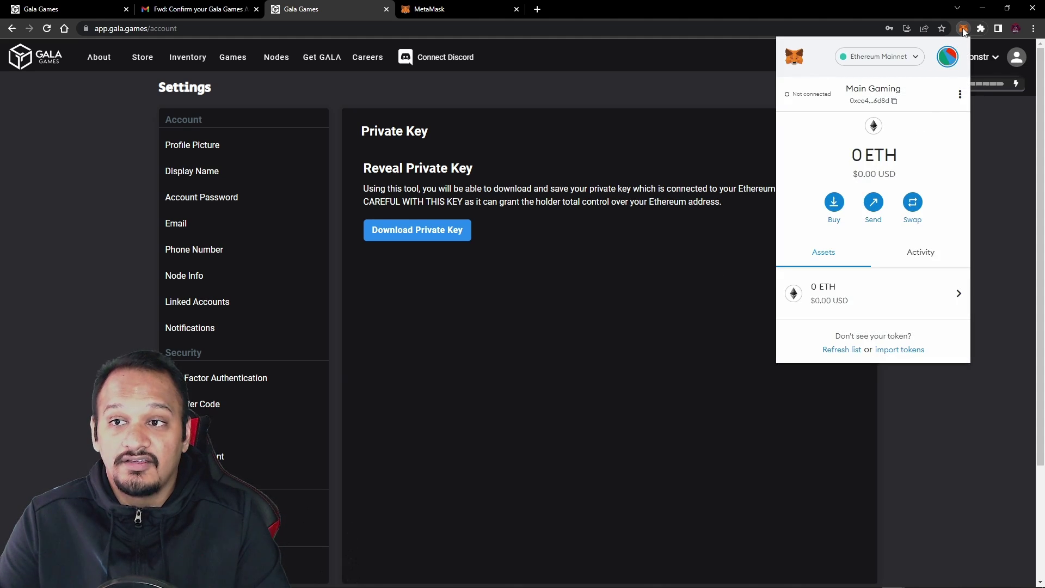
left_click(429, 9)
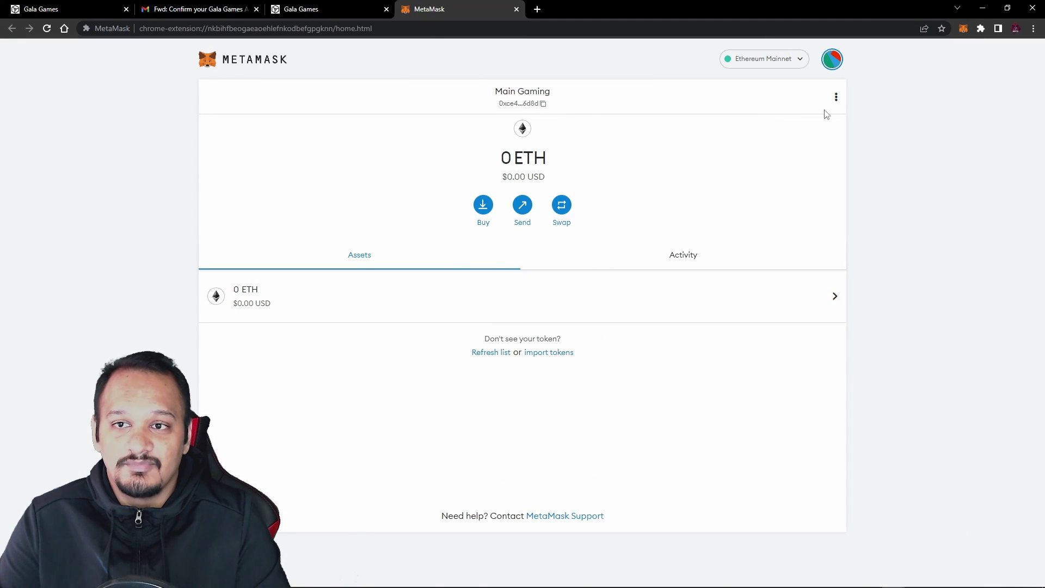
left_click(832, 62)
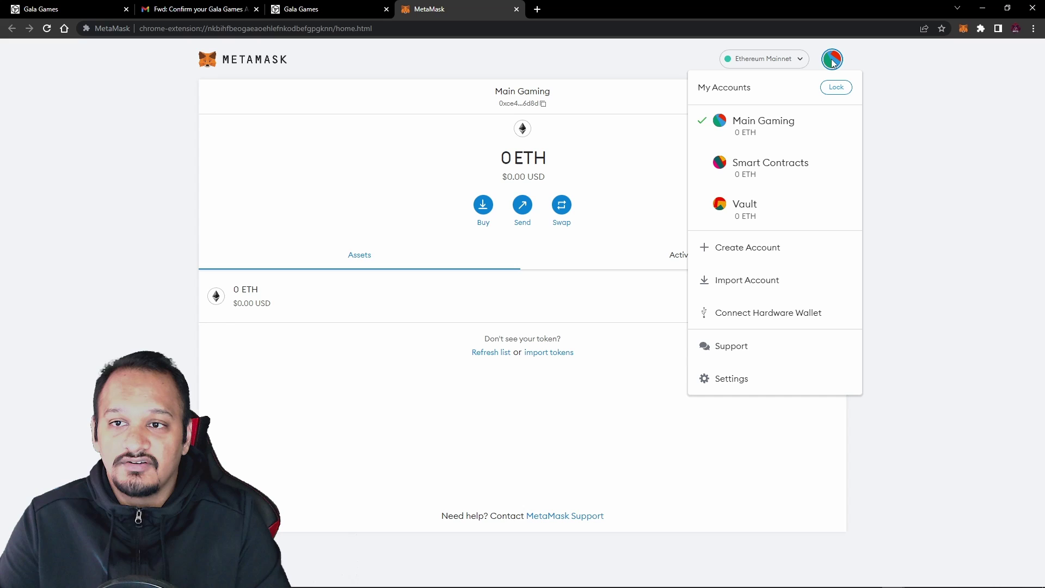
left_click(729, 283)
left_click(511, 203)
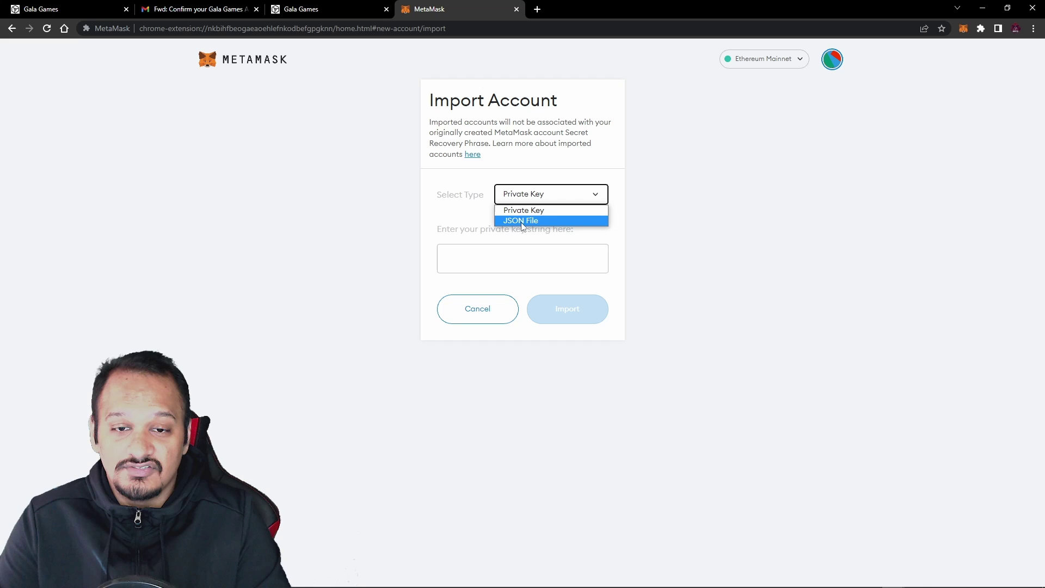
left_click(465, 229)
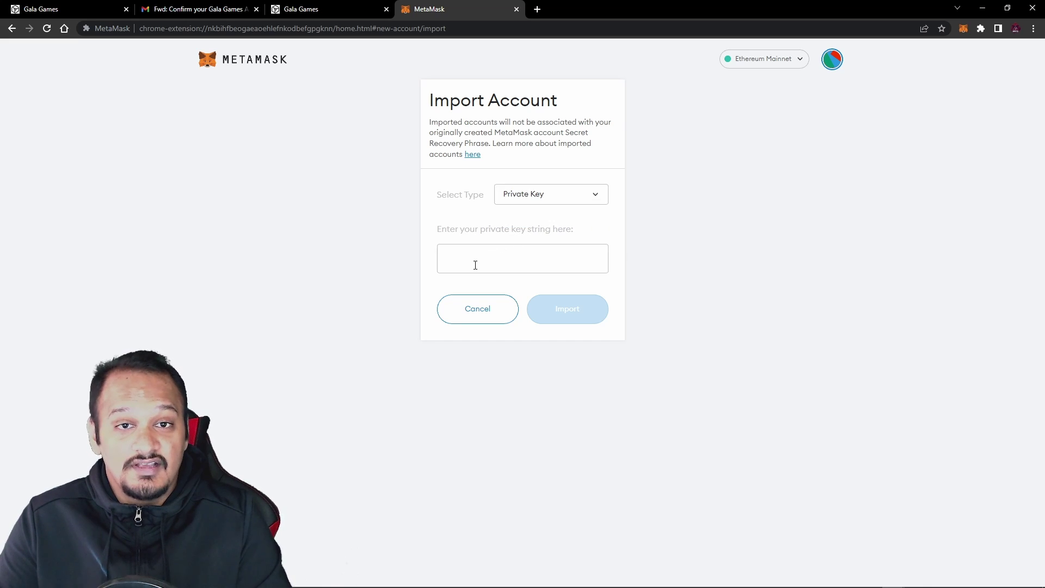
key("ctrl+v")
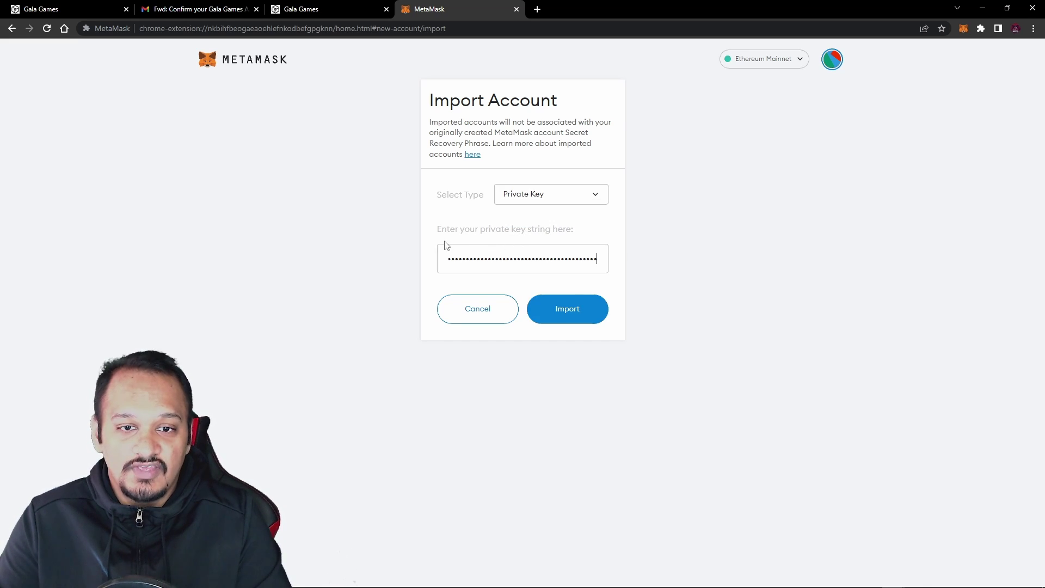
left_click(554, 305)
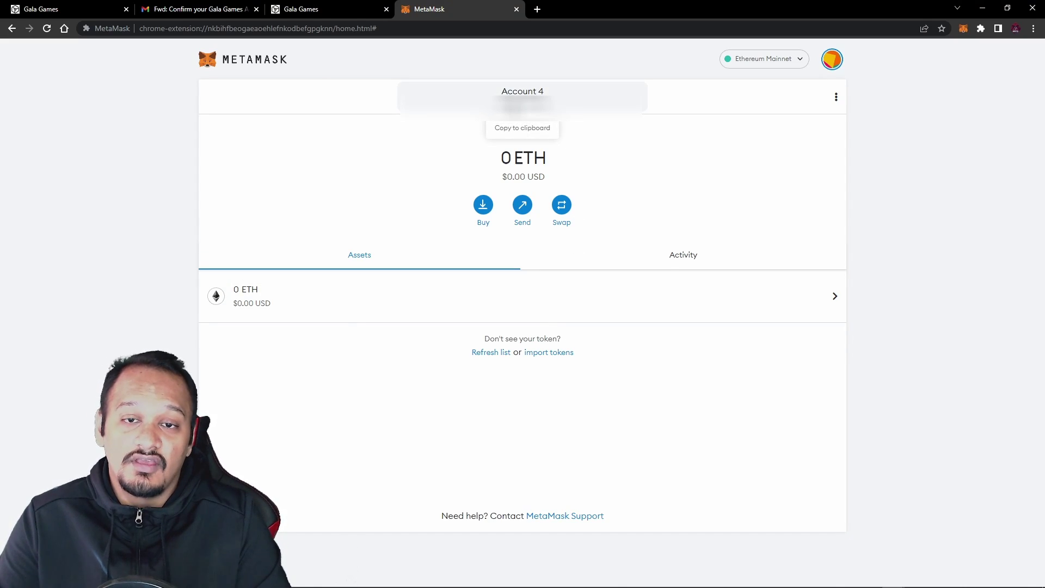
Step: Rename Account 4 to 'Gala games' in Account details and copy its wallet address
left_click(837, 97)
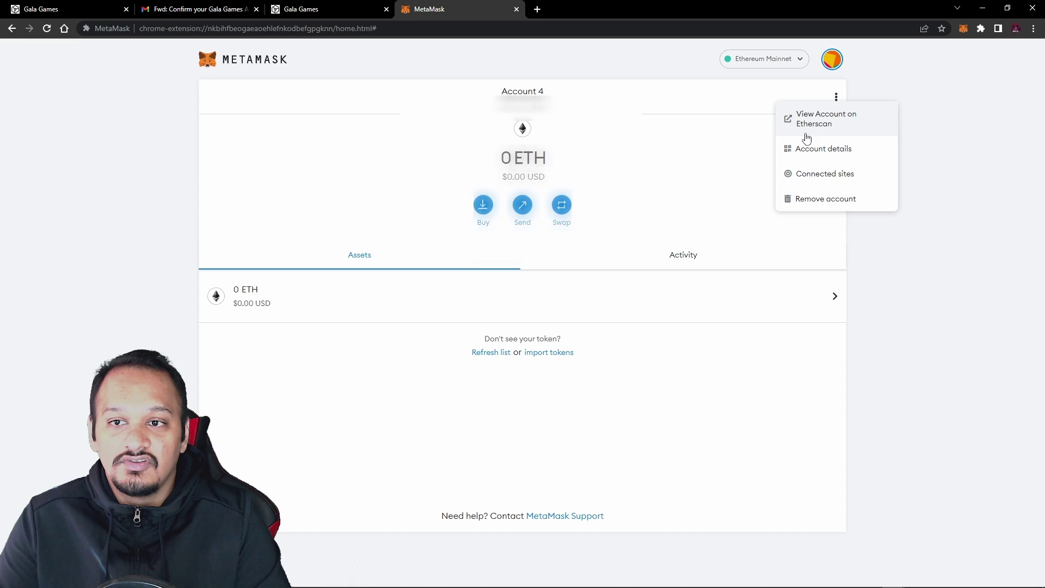
left_click(806, 155)
left_click(560, 123)
key("ctrl+a")
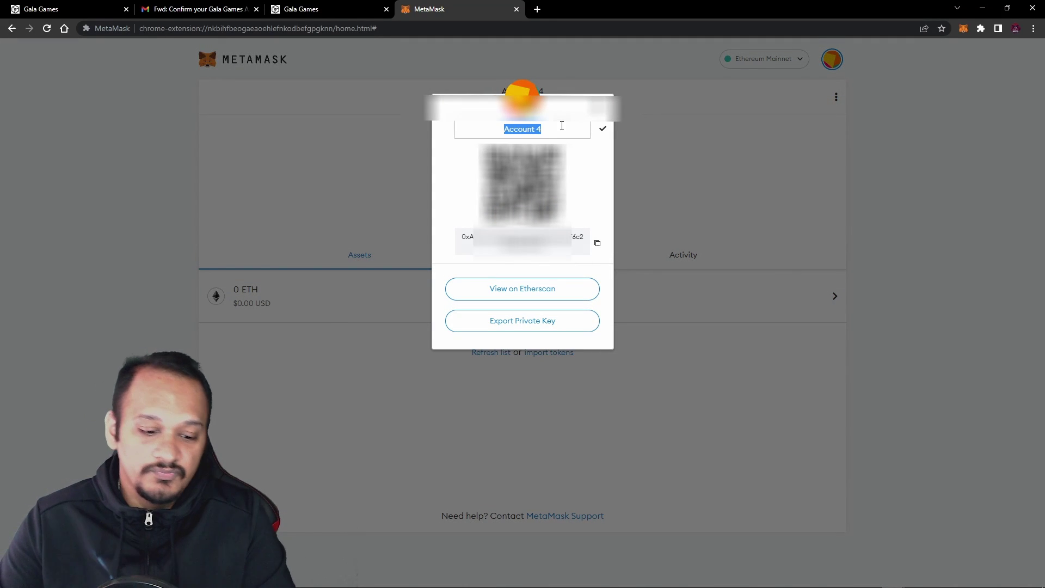
type("Gala games")
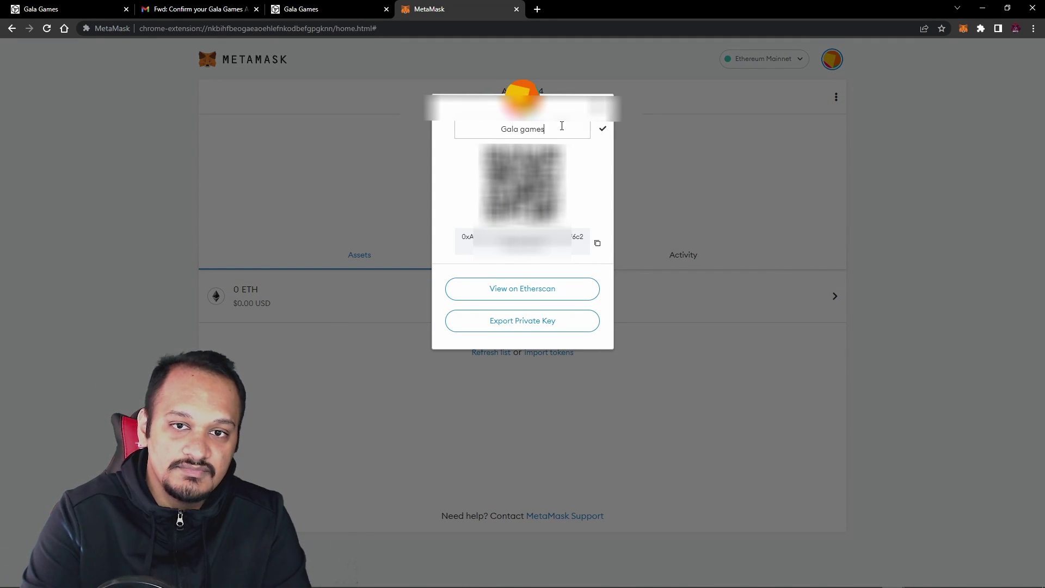
left_click(603, 128)
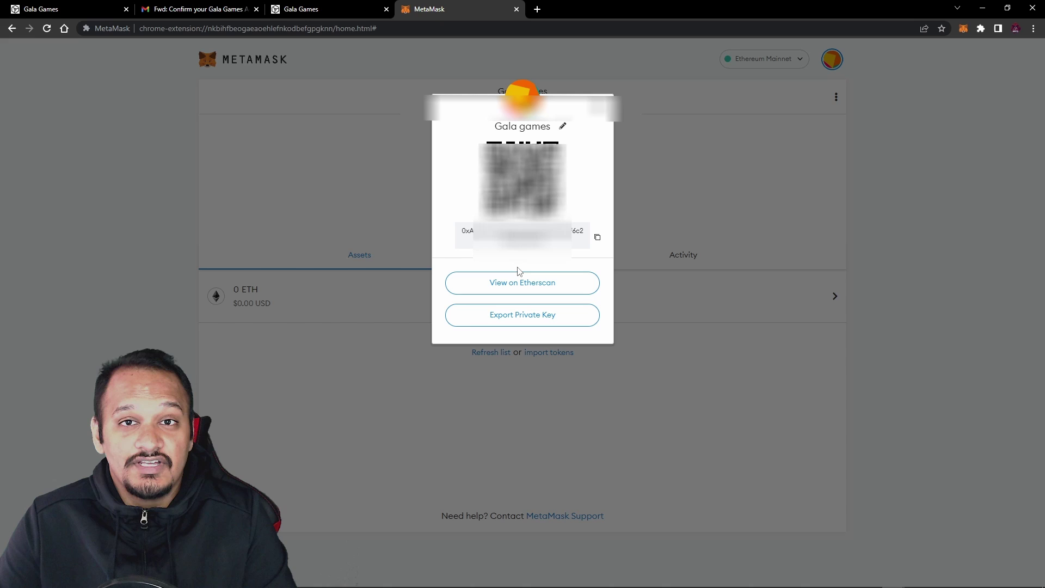
left_click(597, 238)
Step: Show the GALA[ETH] receiving address from Inventory and search the page for the copied MetaMask address
left_click(327, 9)
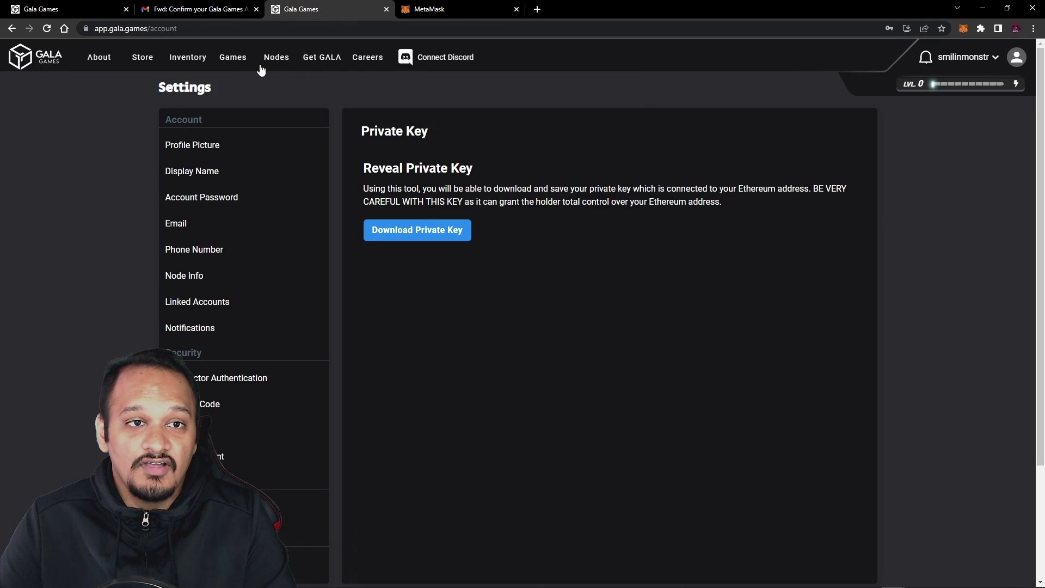
left_click(201, 57)
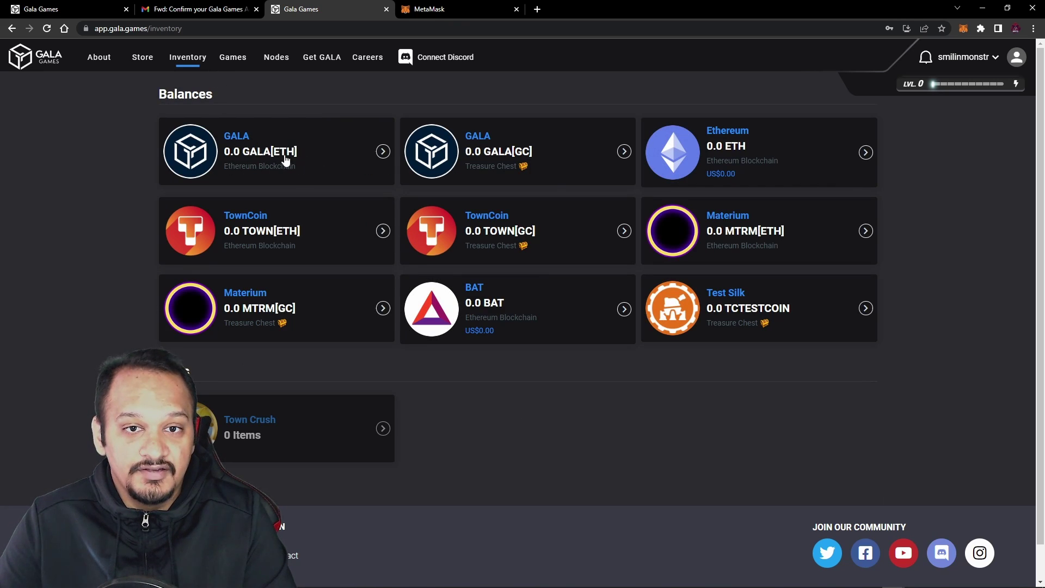
left_click(252, 167)
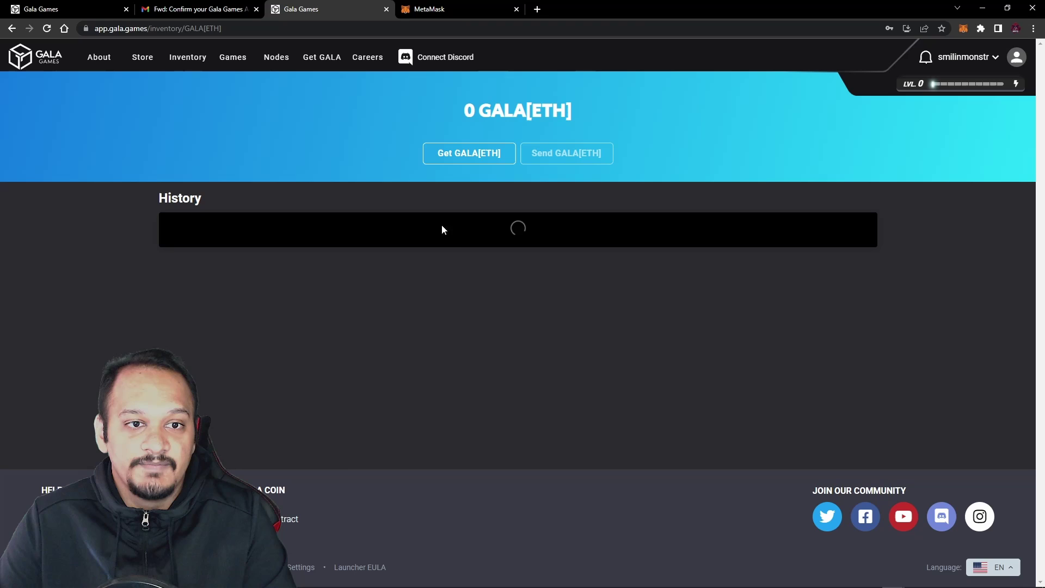
left_click(467, 156)
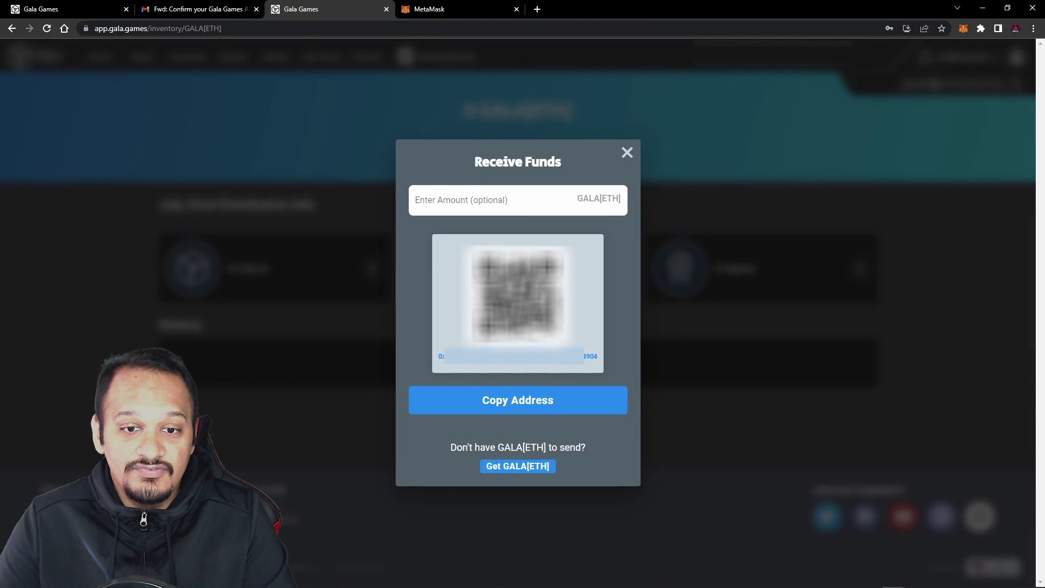
key("ctrl+f")
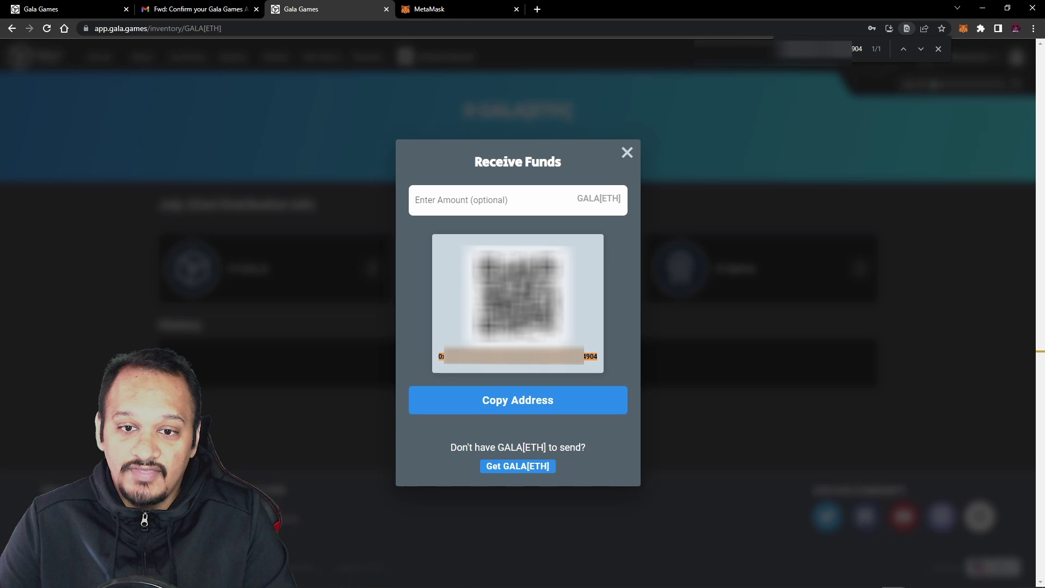